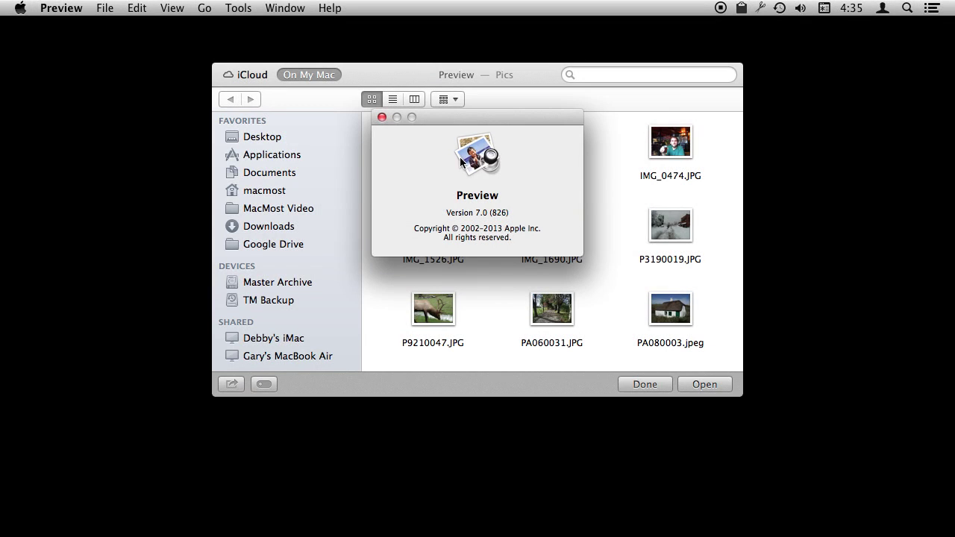
Close the version information window, open PA080003.jpeg from the Pics folder and show the image editing tools.
{"action": "left_click", "coordinate": [382, 118]}
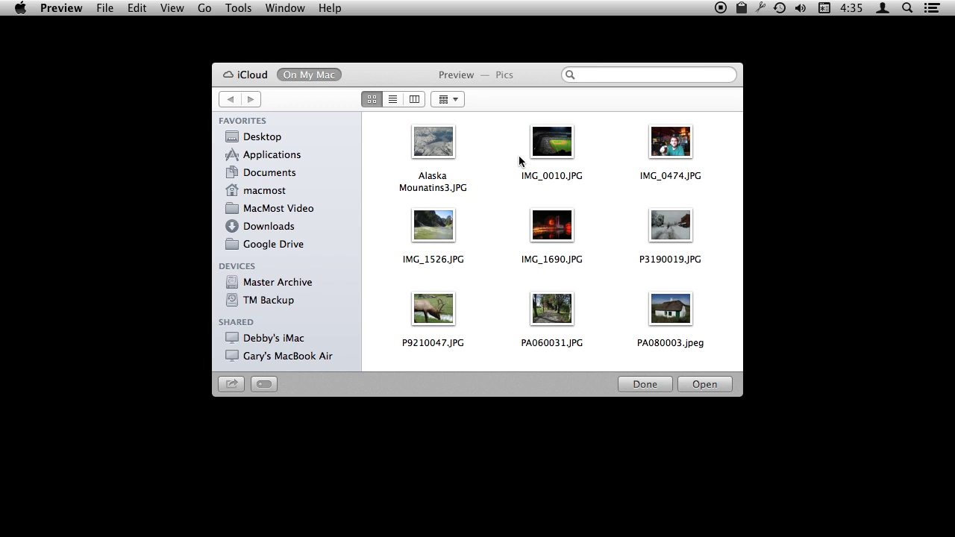
{"action": "double_click", "coordinate": [674, 312]}
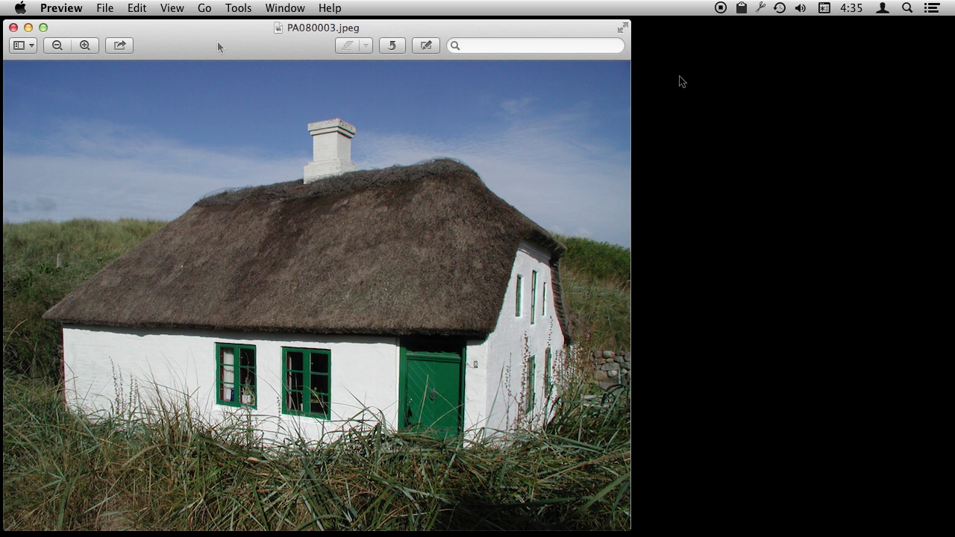
{"action": "left_click", "coordinate": [433, 46]}
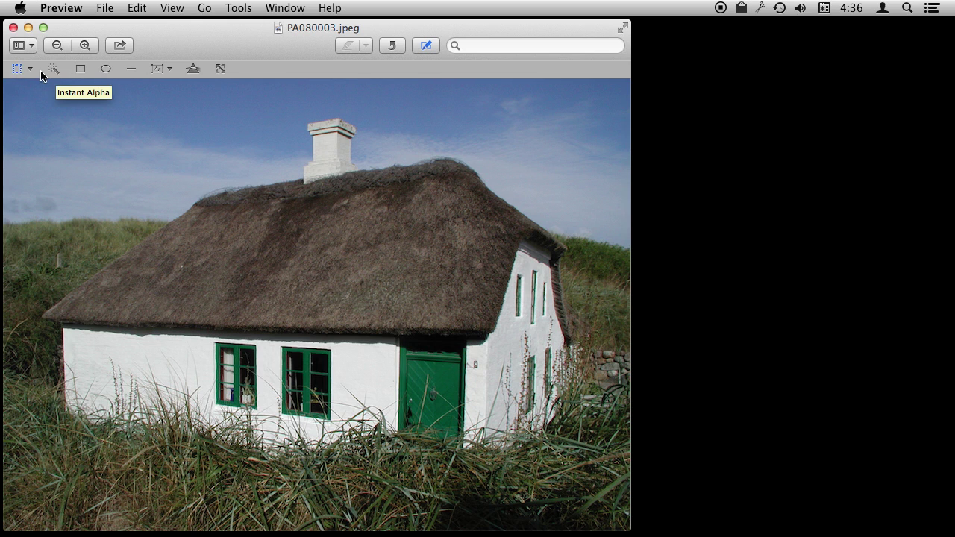
Resize the image to fit into 320 × 240 pixels, scaled proportionally, and display it at actual size.
{"action": "left_click", "coordinate": [220, 70]}
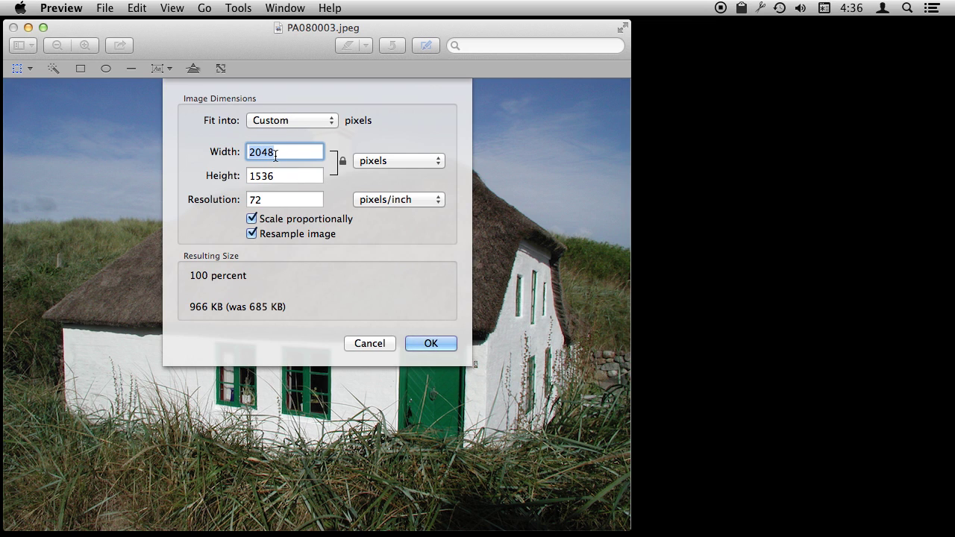
{"action": "type", "text": "400"}
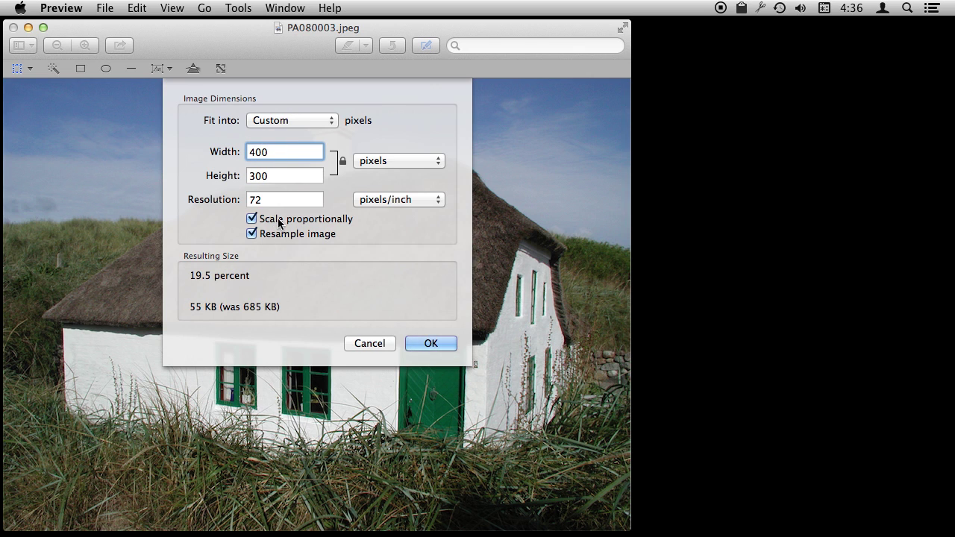
{"action": "left_click", "coordinate": [304, 121]}
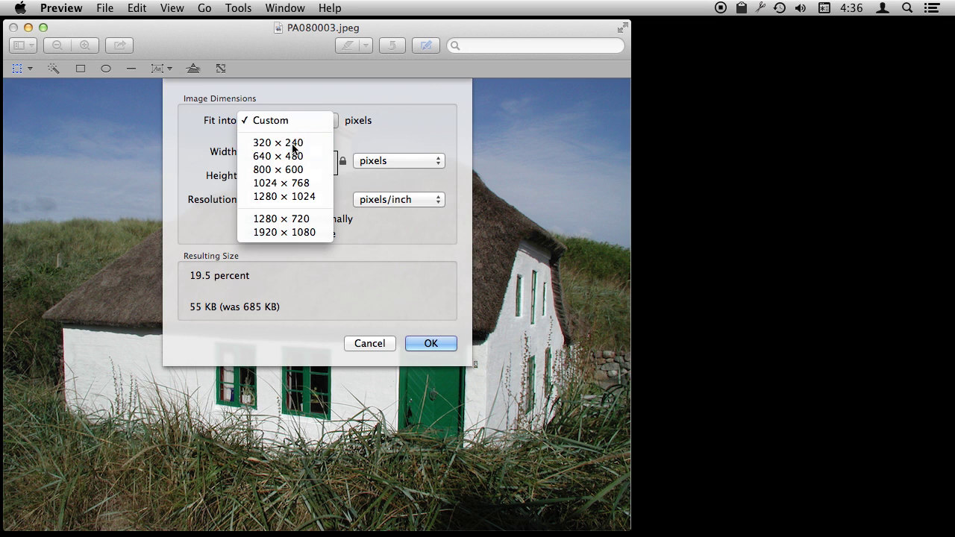
{"action": "left_click", "coordinate": [291, 142]}
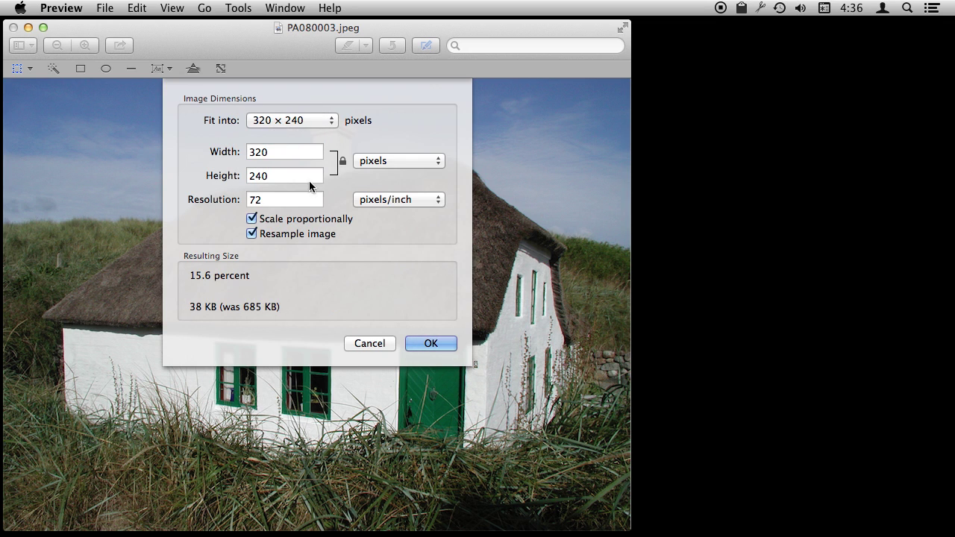
{"action": "left_click", "coordinate": [432, 345]}
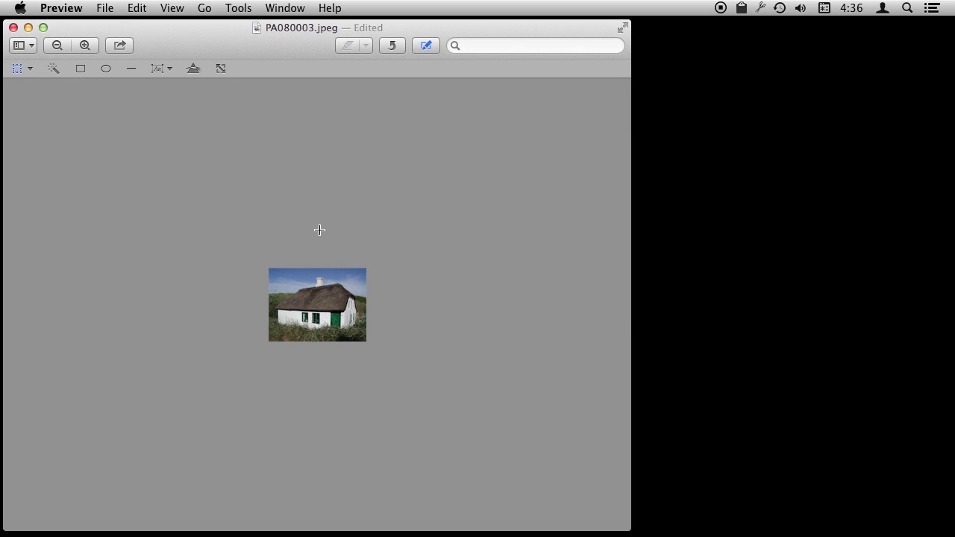
{"action": "key", "text": "super+0"}
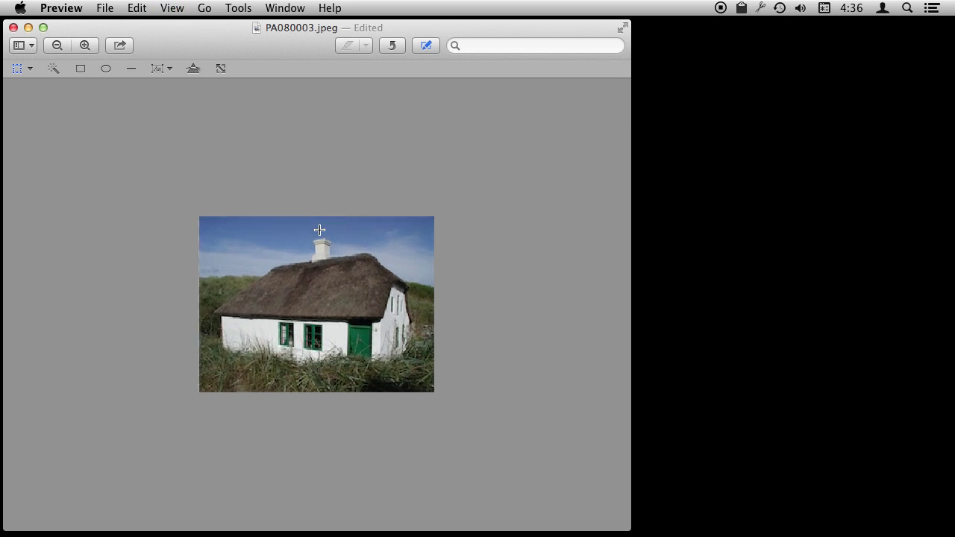
{"action": "left_click", "coordinate": [180, 6]}
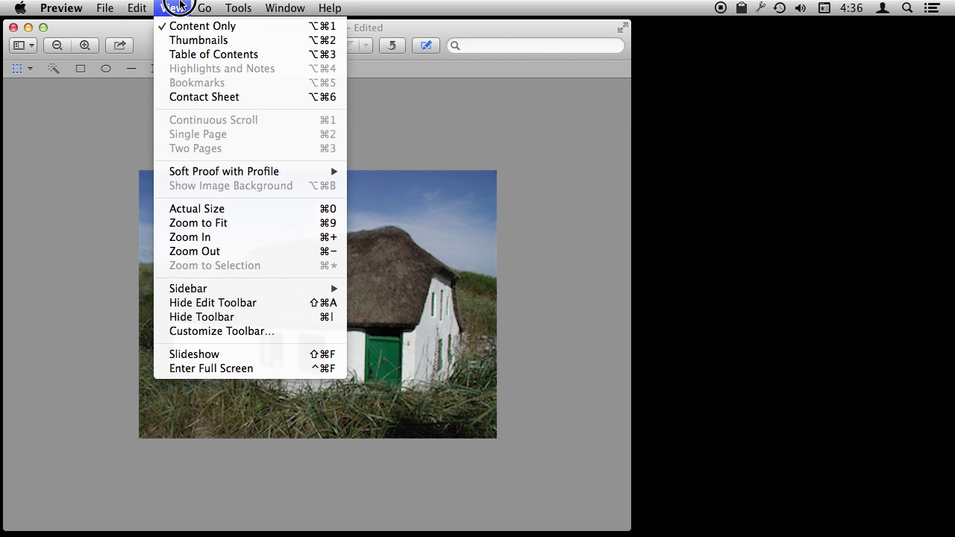
{"action": "left_click", "coordinate": [218, 212]}
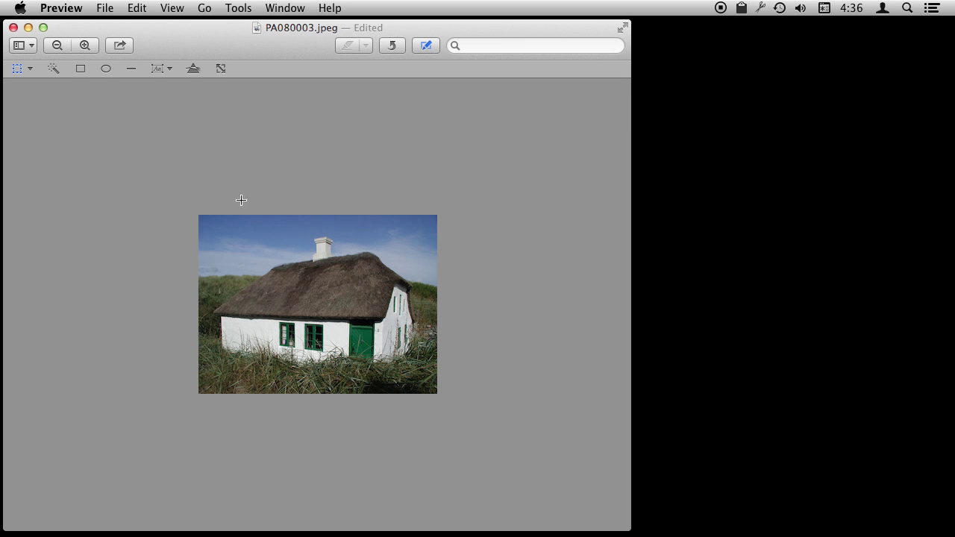
Export the resized image to the Pics folder as a JPEG named PA080003-small.jpg with the quality at about the middle.
{"action": "left_click", "coordinate": [104, 9]}
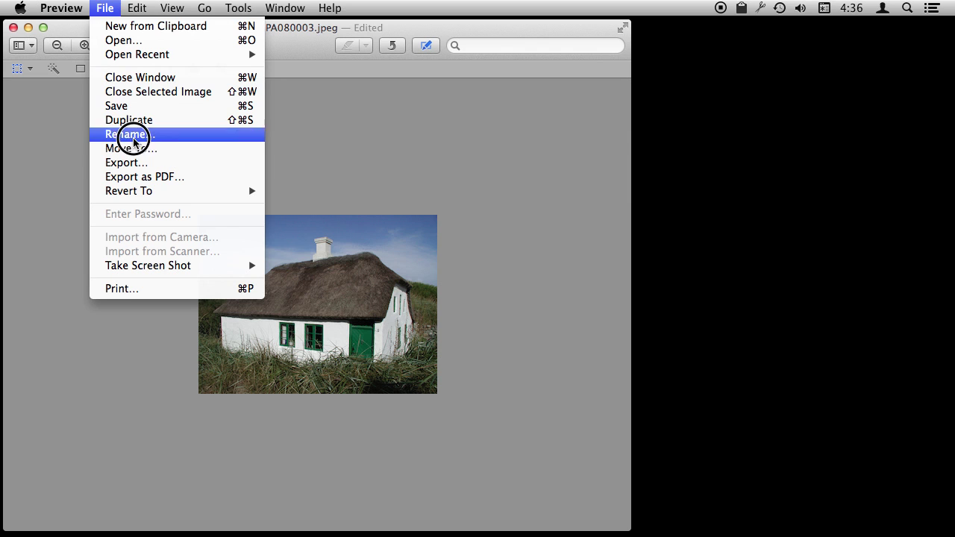
{"action": "left_click", "coordinate": [136, 162]}
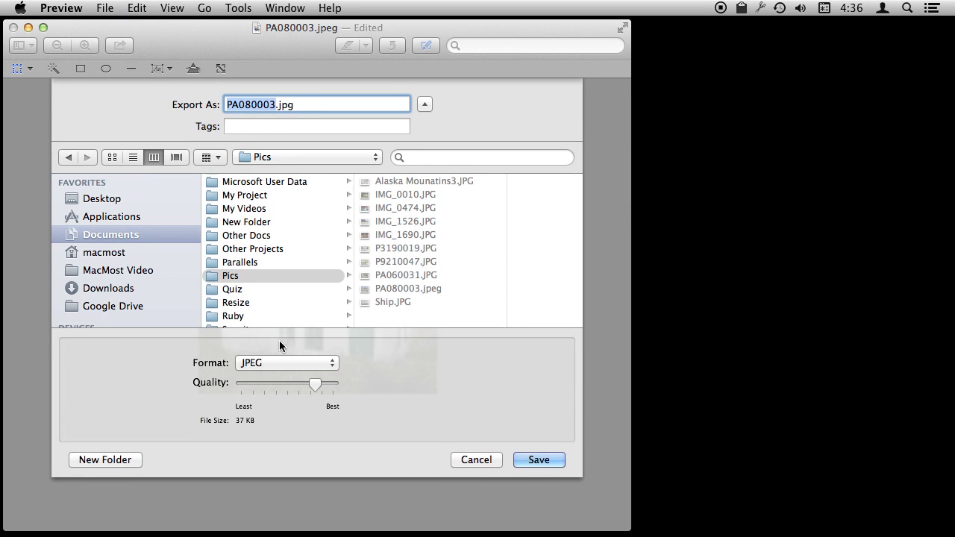
{"action": "left_click", "coordinate": [256, 362]}
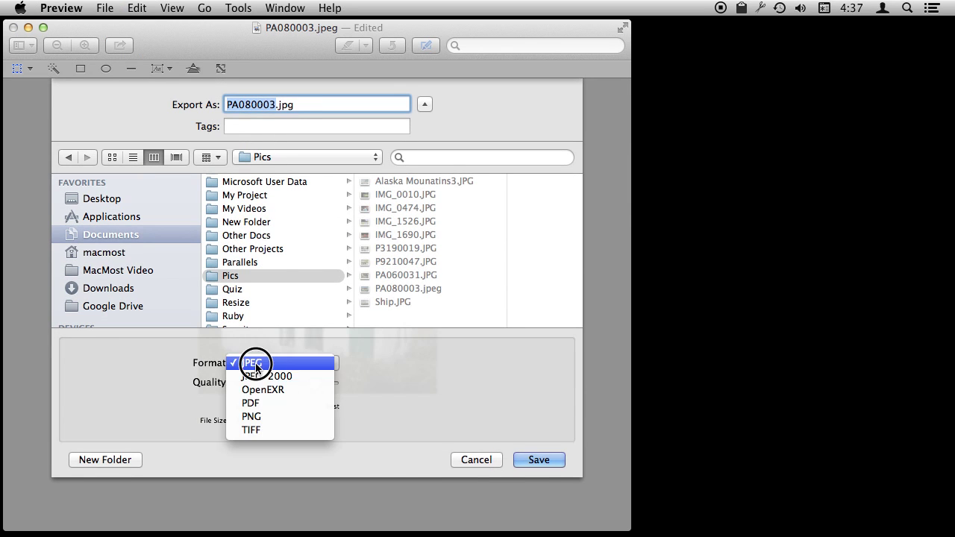
{"action": "left_click", "coordinate": [208, 369]}
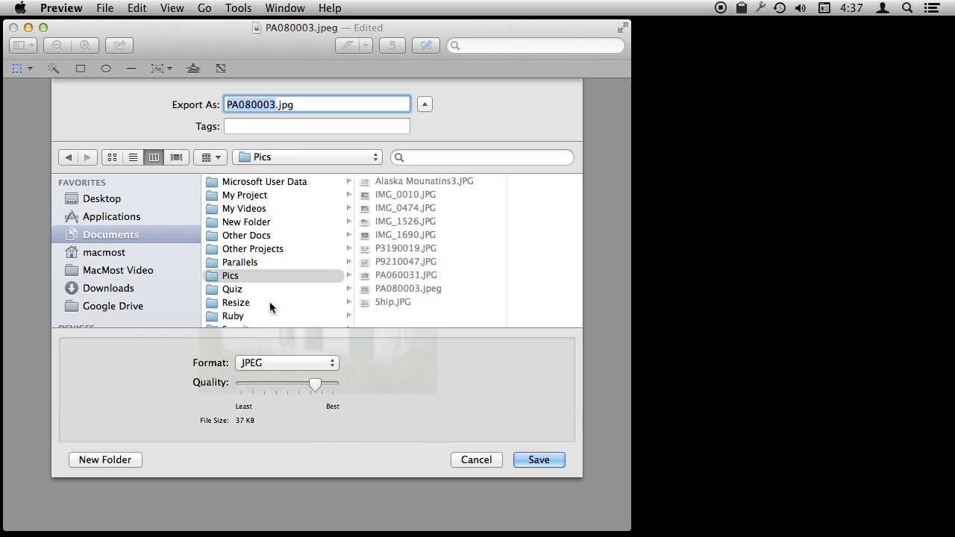
{"action": "left_click", "coordinate": [277, 105]}
{"action": "type", "text": "-small"}
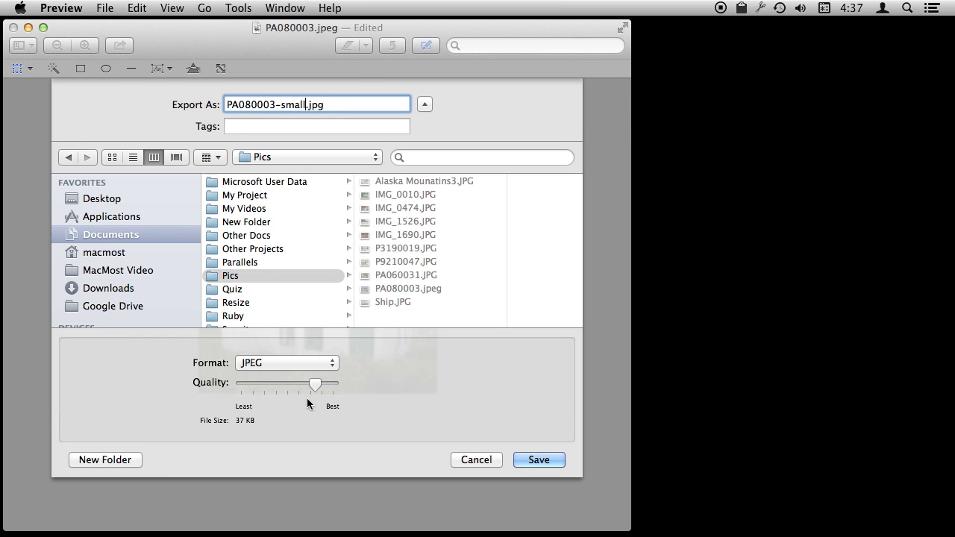
{"action": "left_click_drag", "start_coordinate": [314, 386], "coordinate": [237, 389]}
{"action": "left_click_drag", "start_coordinate": [241, 385], "coordinate": [286, 389]}
{"action": "left_click", "coordinate": [539, 460]}
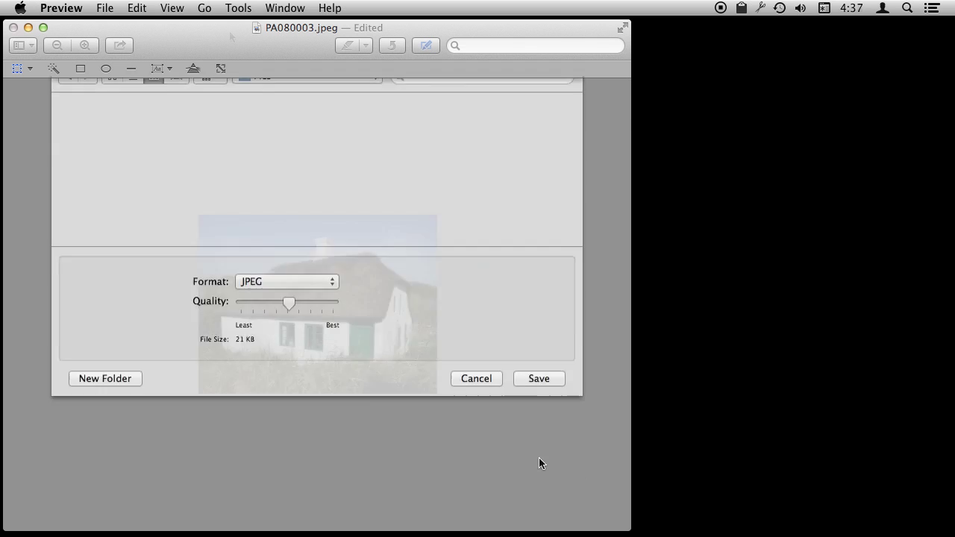
Adjust the image's color by moderately raising the exposure and warming the temperature.
{"action": "left_click", "coordinate": [193, 68]}
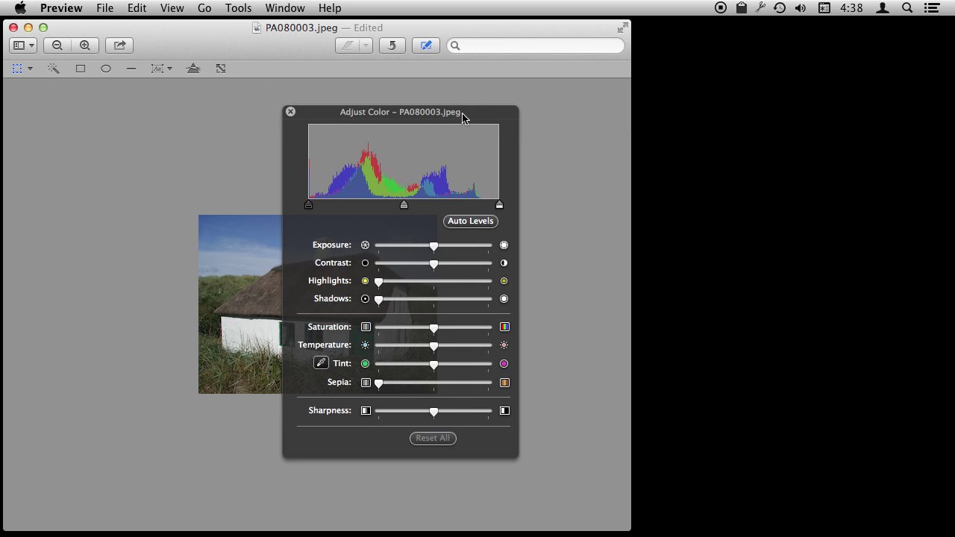
{"action": "left_click_drag", "start_coordinate": [463, 117], "coordinate": [619, 61]}
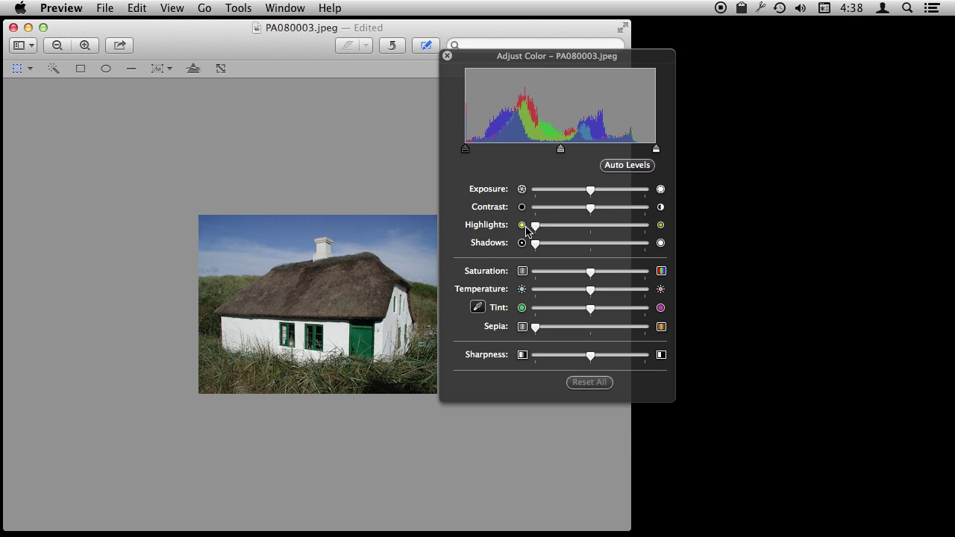
{"action": "left_click_drag", "start_coordinate": [588, 195], "coordinate": [612, 199]}
{"action": "left_click_drag", "start_coordinate": [595, 289], "coordinate": [615, 296]}
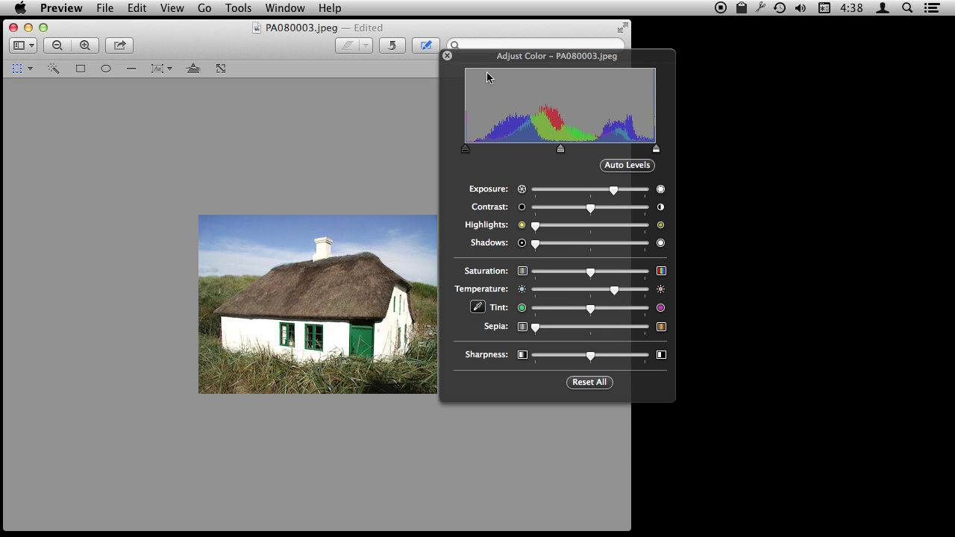
{"action": "left_click", "coordinate": [447, 56]}
Crop the image to a rectangular selection framing the cottage from just above the chimney to the grass.
{"action": "left_click", "coordinate": [27, 69]}
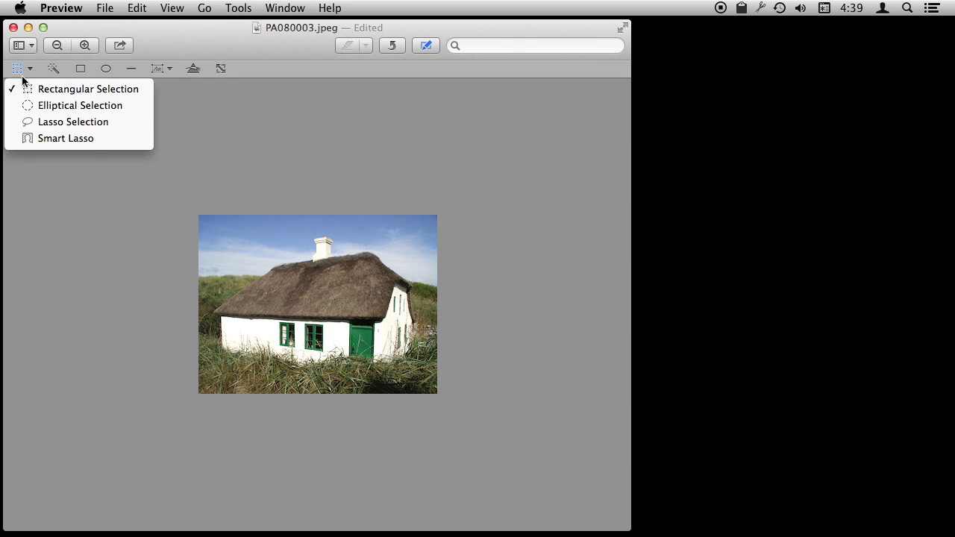
{"action": "left_click", "coordinate": [53, 89]}
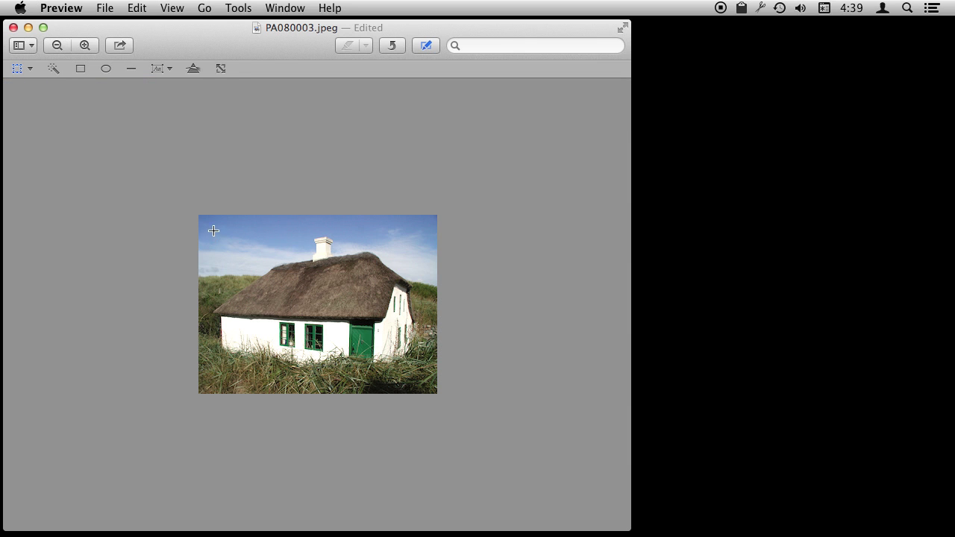
{"action": "left_click_drag", "start_coordinate": [213, 230], "coordinate": [423, 373]}
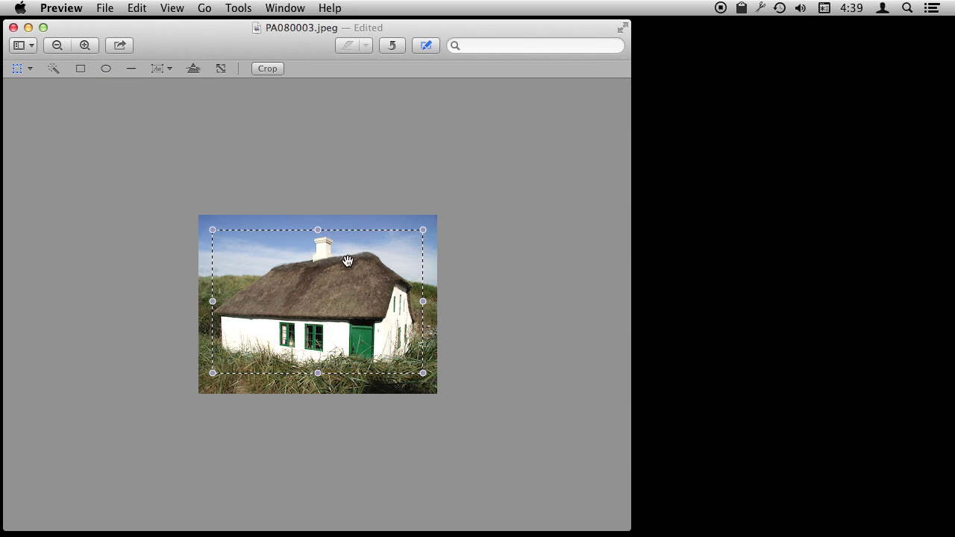
{"action": "left_click_drag", "start_coordinate": [318, 230], "coordinate": [318, 234]}
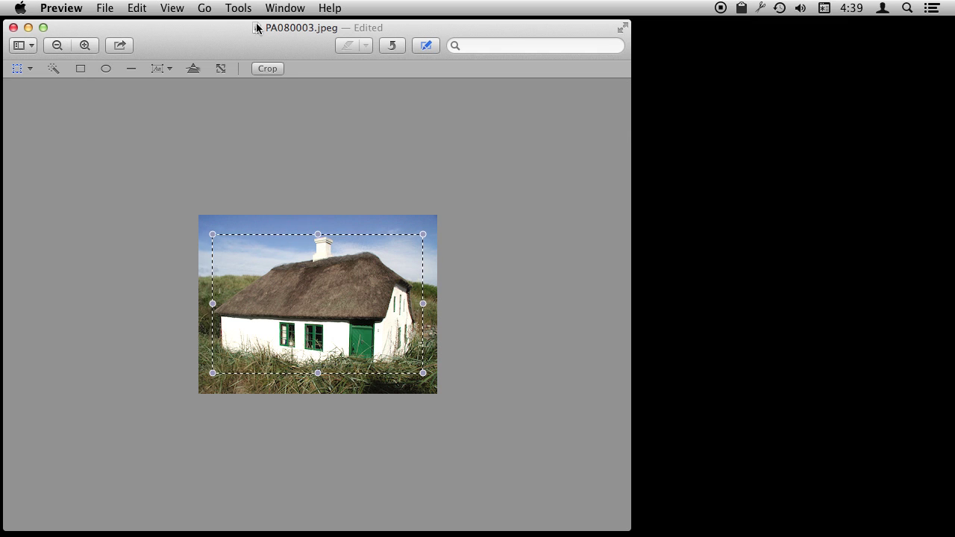
{"action": "left_click", "coordinate": [243, 7]}
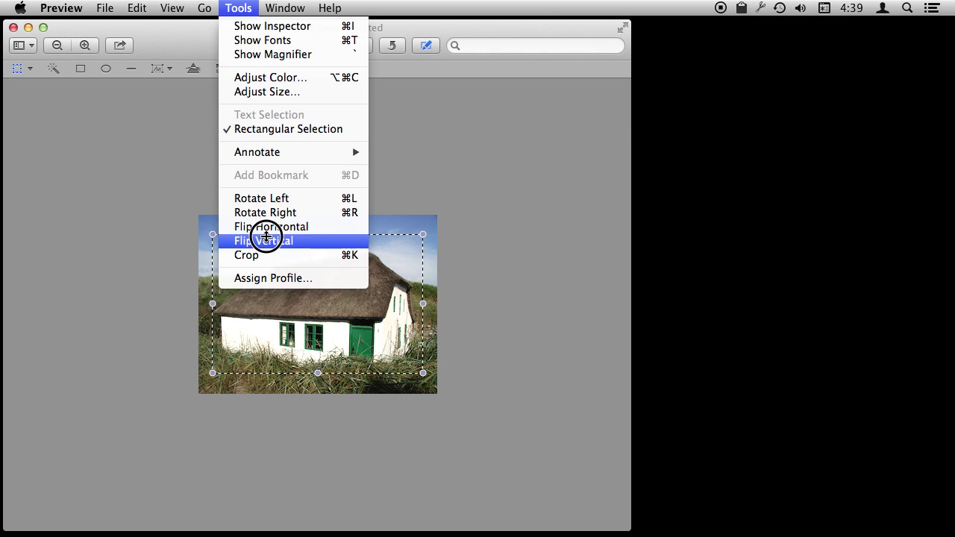
{"action": "left_click", "coordinate": [265, 255]}
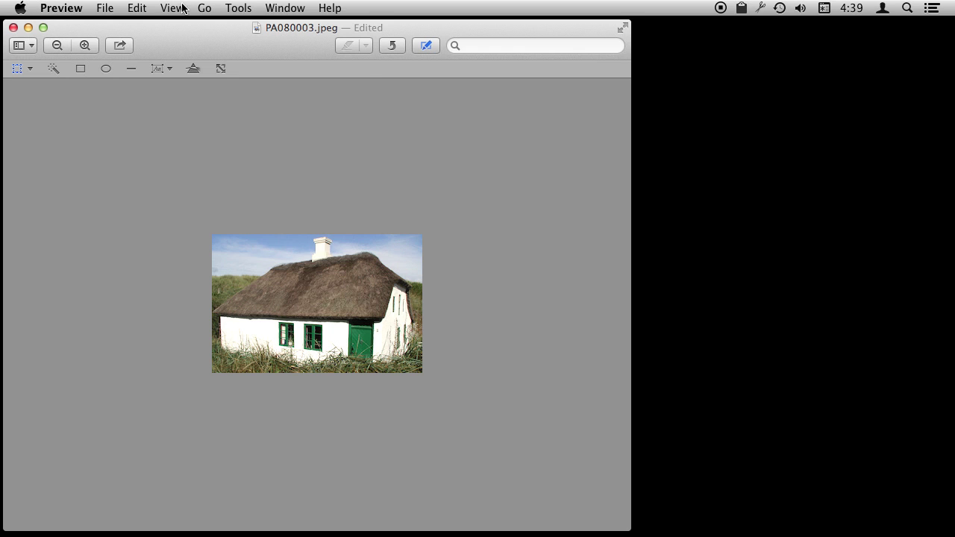
Rotate the cropped image right and back left to its upright orientation.
{"action": "left_click", "coordinate": [231, 8]}
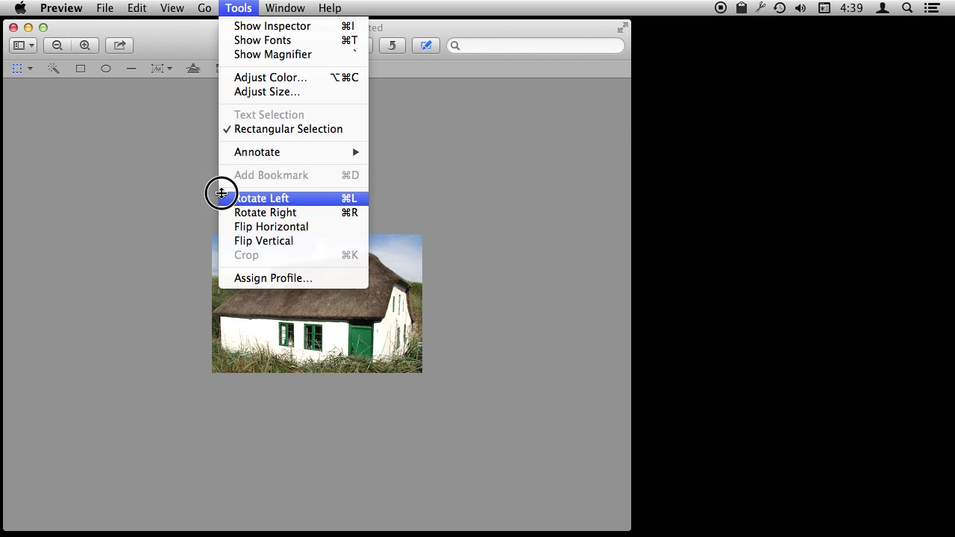
{"action": "left_click", "coordinate": [273, 213]}
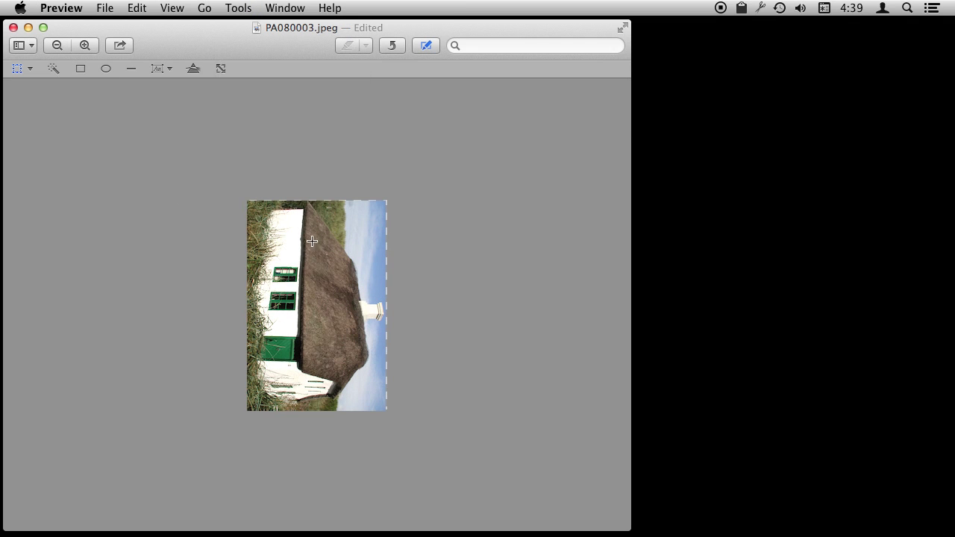
{"action": "key", "text": "super+l"}
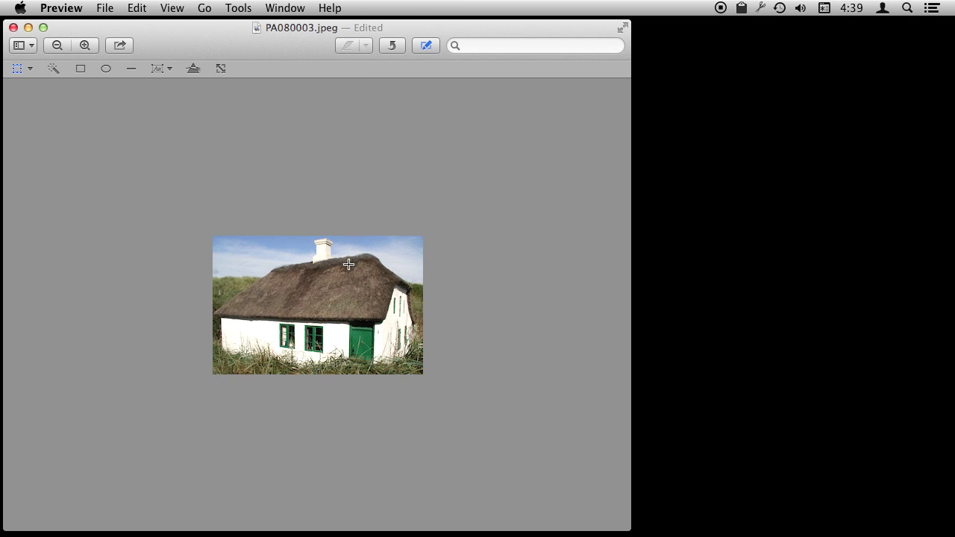
{"action": "left_click", "coordinate": [105, 7]}
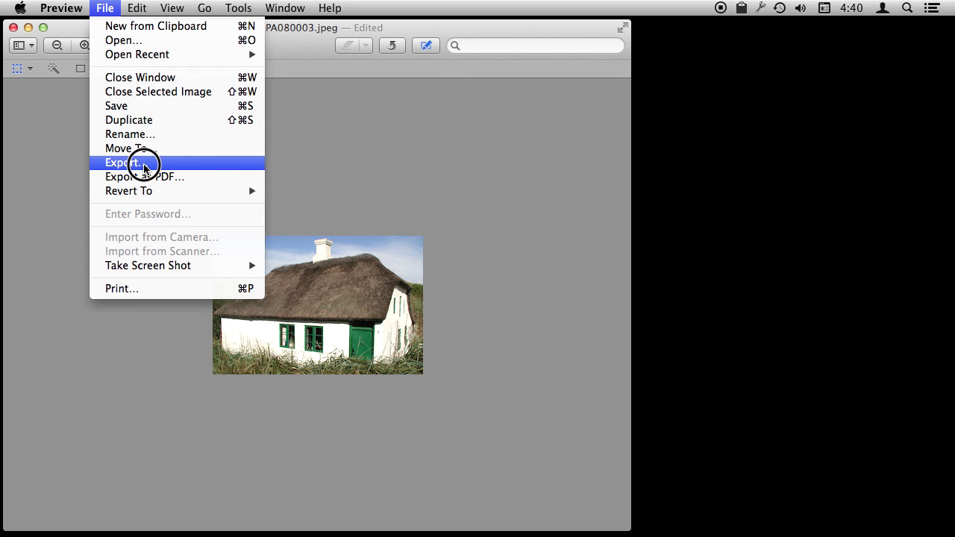
{"action": "left_click", "coordinate": [319, 290]}
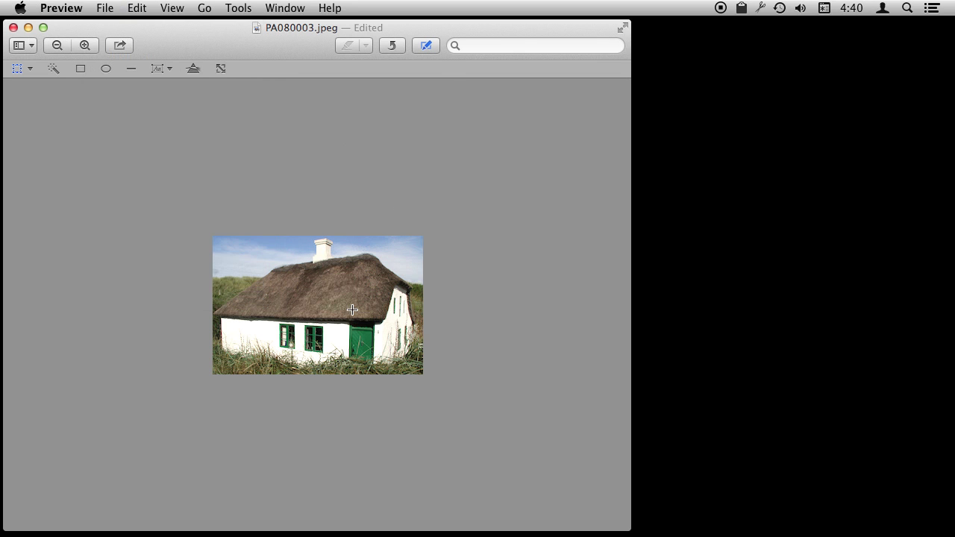
Select the entire cottage image and copy it.
{"action": "left_click_drag", "start_coordinate": [223, 242], "coordinate": [415, 352]}
{"action": "key", "text": "super+a"}
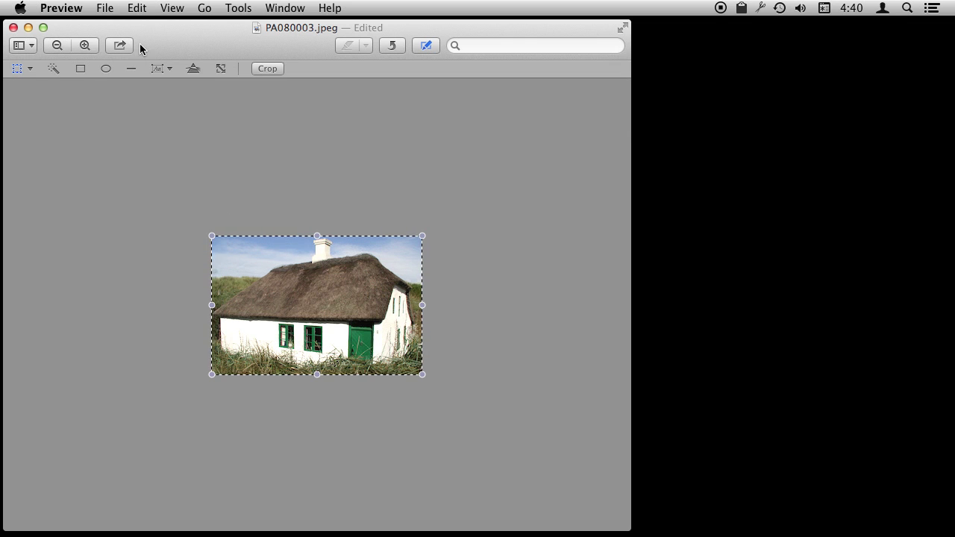
{"action": "left_click", "coordinate": [137, 8]}
{"action": "left_click", "coordinate": [149, 77]}
Open Alaska Mounatins3.JPG from the Pics folder and enlarge its window to nearly cover the cottage image's window.
{"action": "left_click", "coordinate": [104, 9]}
{"action": "left_click", "coordinate": [111, 37]}
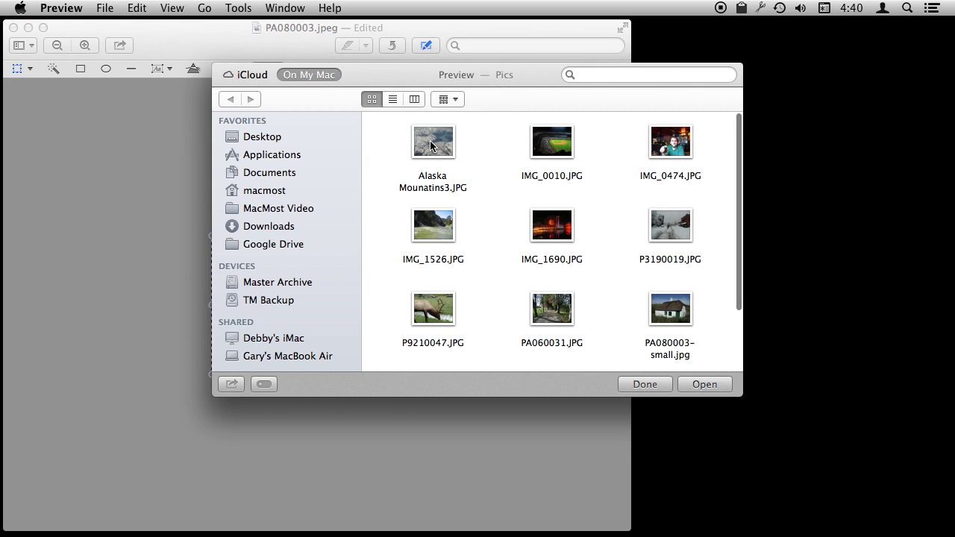
{"action": "key", "text": "Escape"}
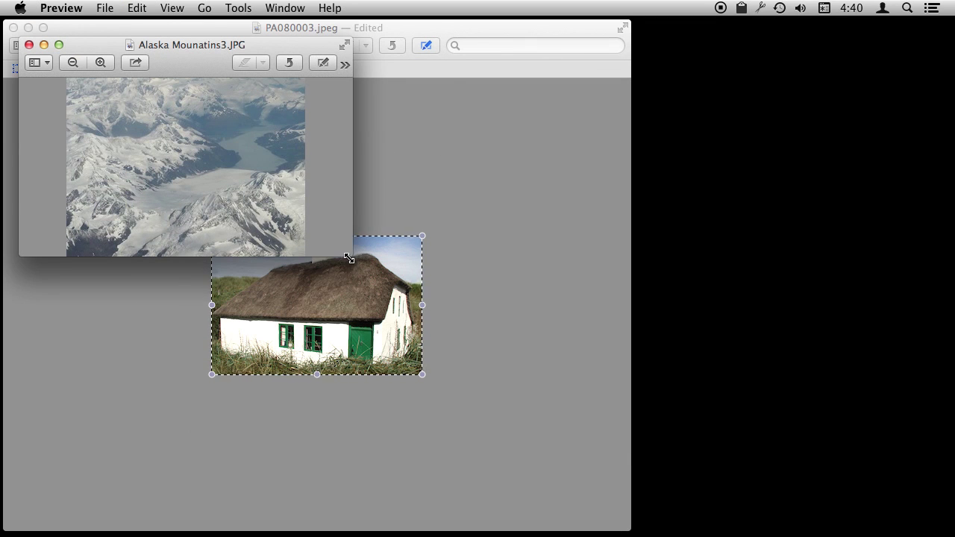
{"action": "left_click_drag", "start_coordinate": [350, 258], "coordinate": [613, 432]}
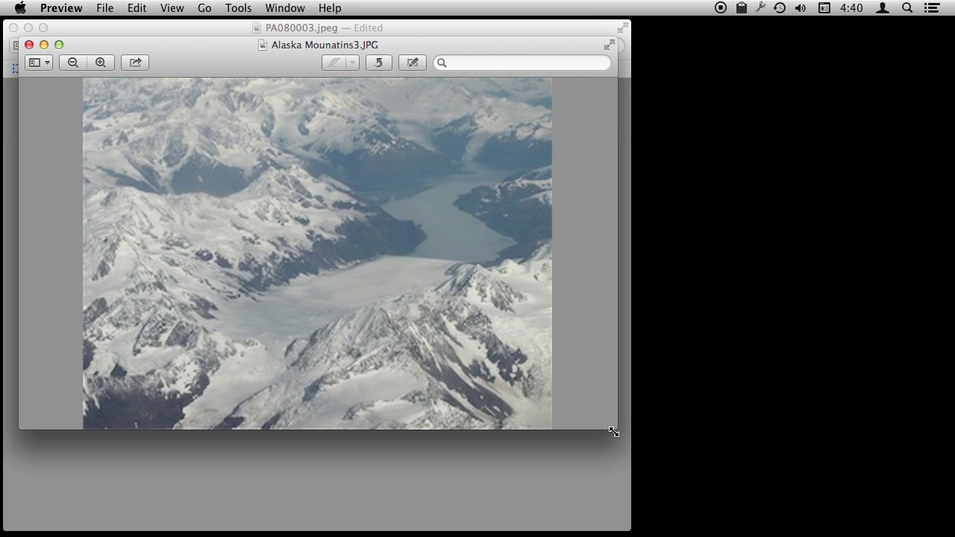
Paste the copied cottage into the Alaska mountains photo and reposition it over the mountains.
{"action": "key", "text": "super+v"}
{"action": "left_click_drag", "start_coordinate": [197, 162], "coordinate": [248, 228]}
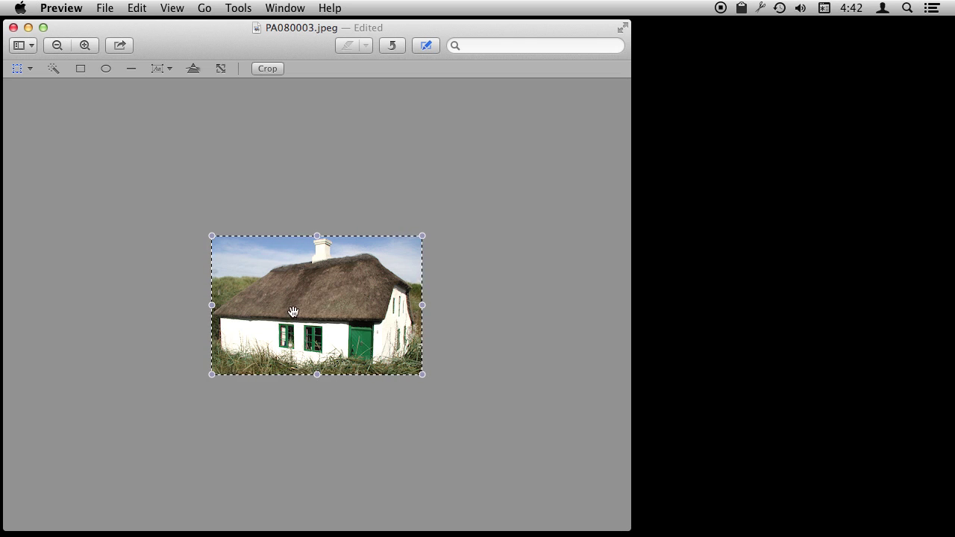
Create a new image from the copied cottage and move its window beside the original cottage image.
{"action": "left_click", "coordinate": [108, 8]}
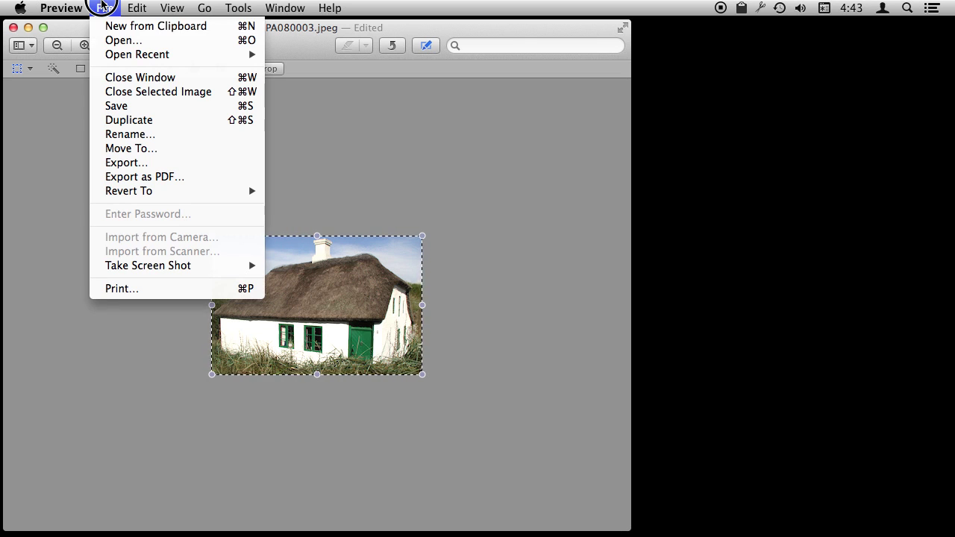
{"action": "left_click", "coordinate": [112, 28]}
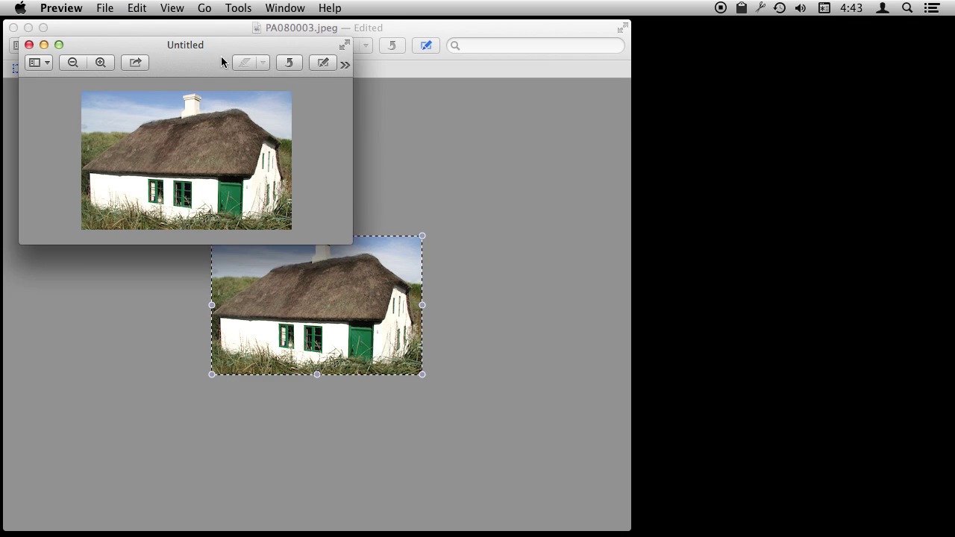
{"action": "left_click_drag", "start_coordinate": [215, 46], "coordinate": [526, 112]}
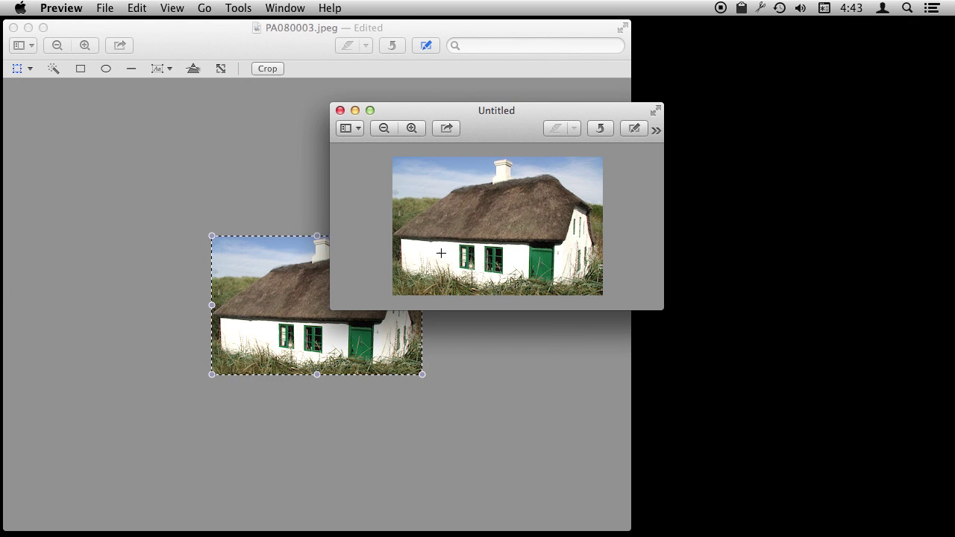
{"action": "left_click_drag", "start_coordinate": [442, 110], "coordinate": [550, 141]}
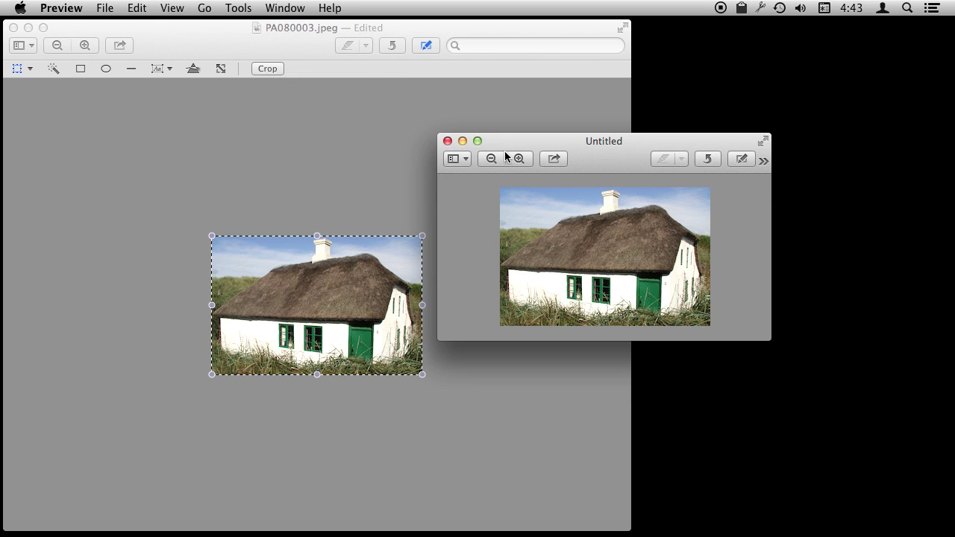
Resize the new image non-proportionally to 200 percent width and enlarge its window to show the whole picture.
{"action": "mouse_move", "coordinate": [239, 7]}
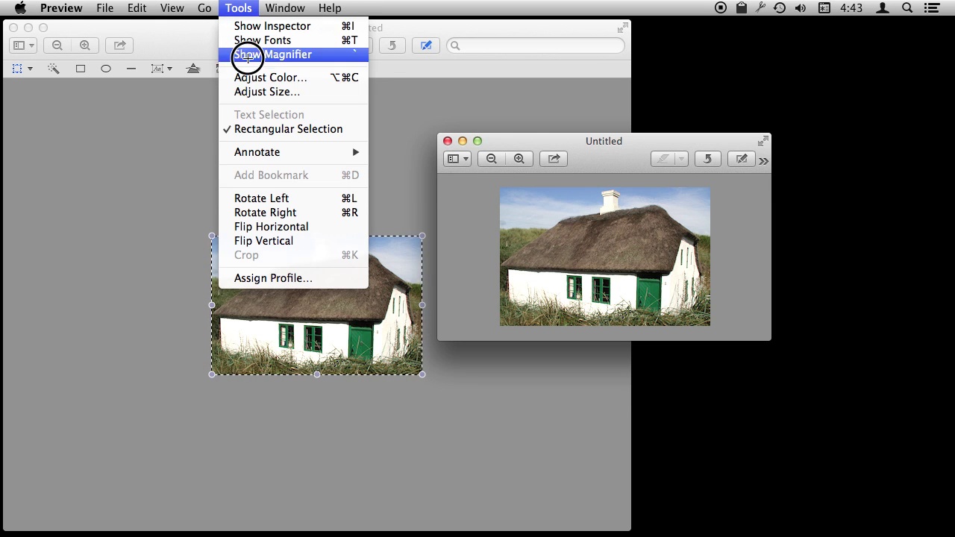
{"action": "left_click", "coordinate": [258, 92]}
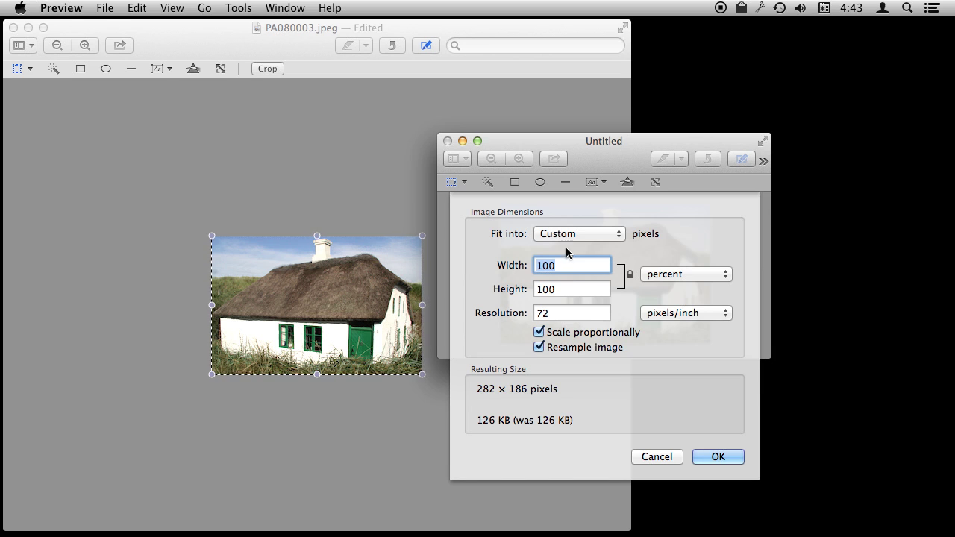
{"action": "left_click", "coordinate": [539, 332]}
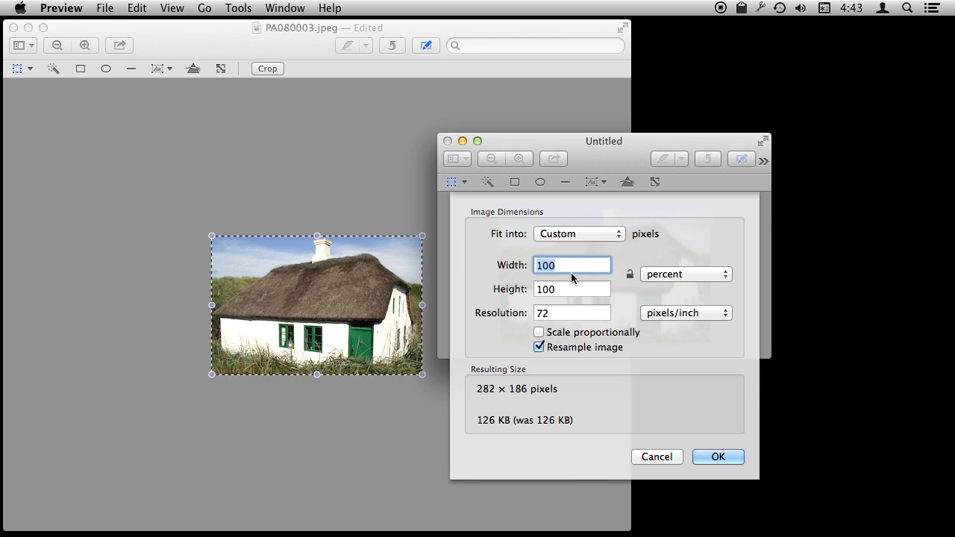
{"action": "type", "text": "200"}
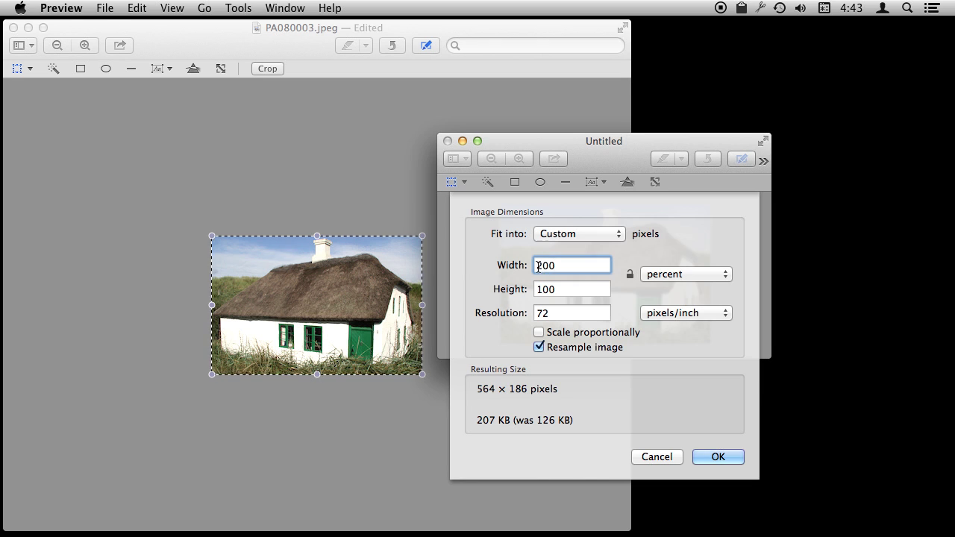
{"action": "left_click", "coordinate": [719, 458]}
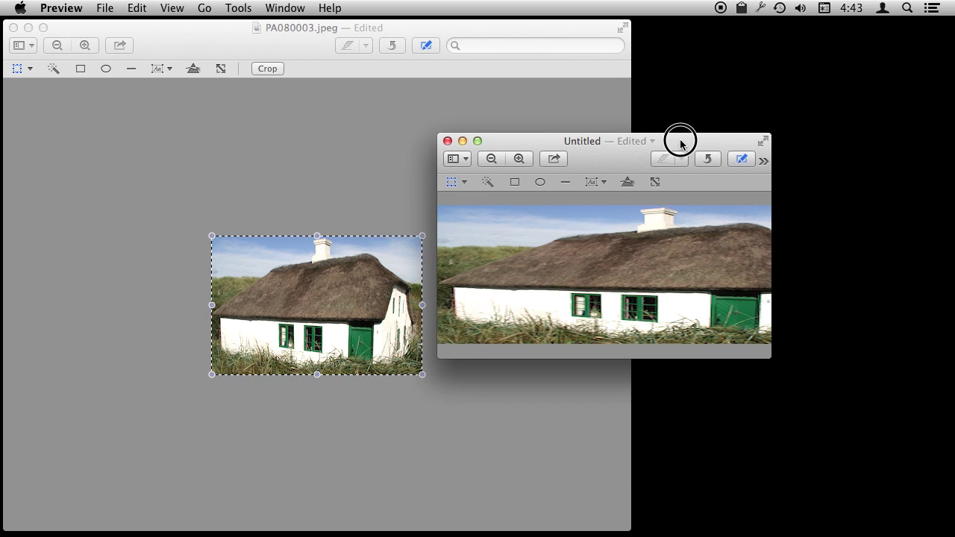
{"action": "left_click_drag", "start_coordinate": [678, 142], "coordinate": [692, 142]}
{"action": "left_click_drag", "start_coordinate": [785, 359], "coordinate": [913, 371]}
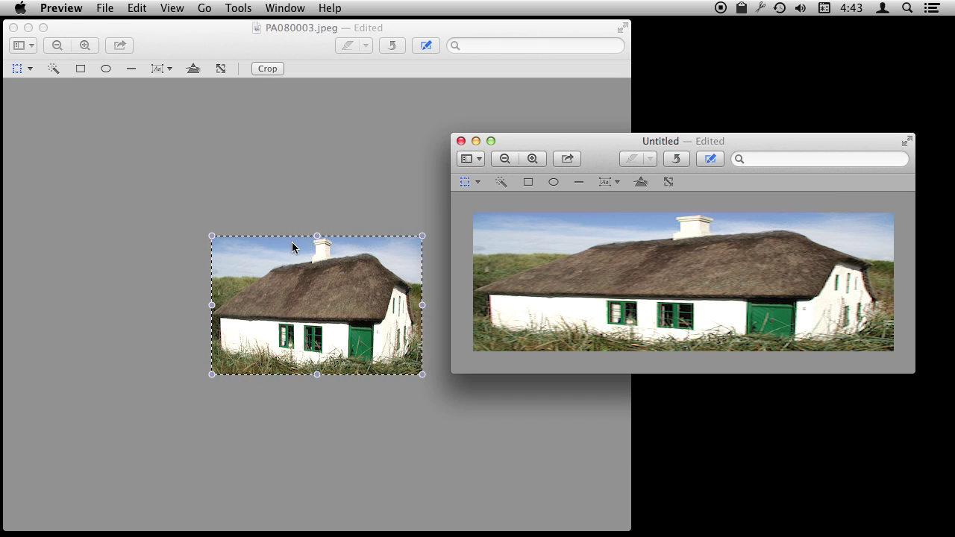
Paste the copied cottage into the widened image and place it over the left half.
{"action": "key", "text": "super+v"}
{"action": "left_click_drag", "start_coordinate": [715, 274], "coordinate": [603, 274]}
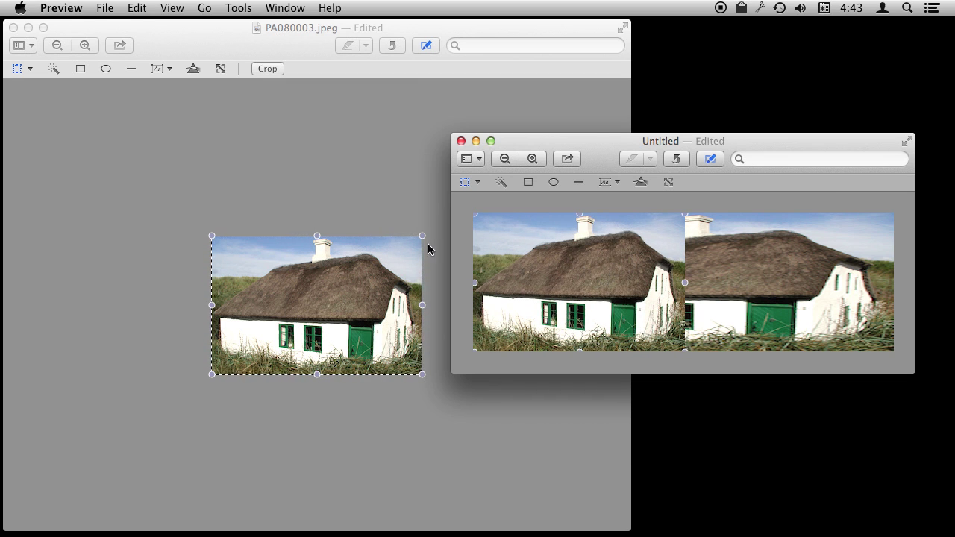
Open Alaska Mounatins3.JPG from the Pics folder, select the entire photo and copy it.
{"action": "left_click", "coordinate": [105, 8]}
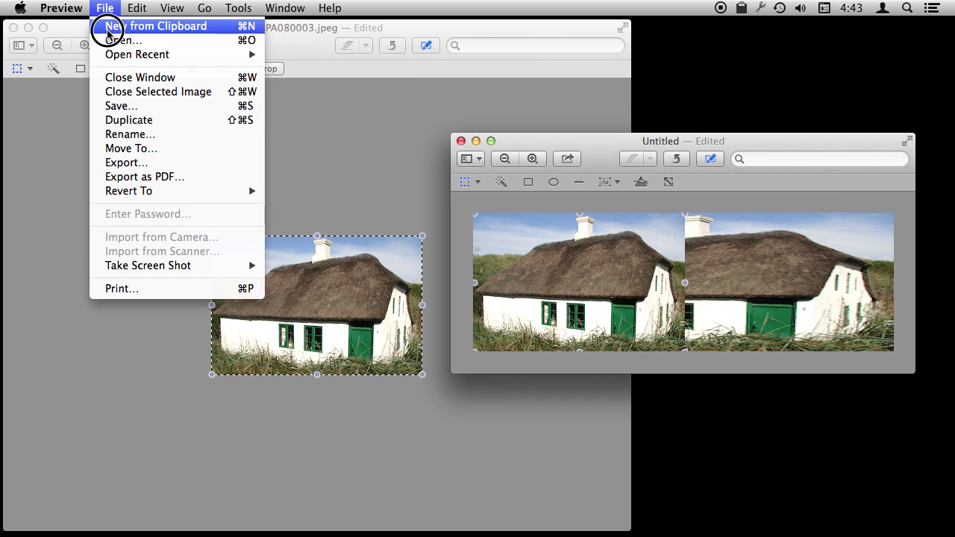
{"action": "left_click", "coordinate": [123, 40]}
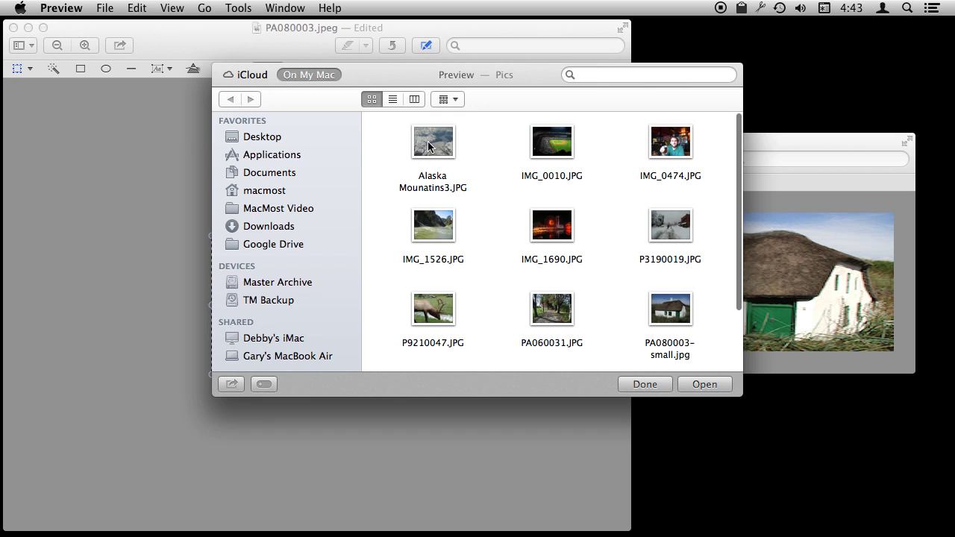
{"action": "double_click", "coordinate": [432, 143]}
{"action": "key", "text": "super+a"}
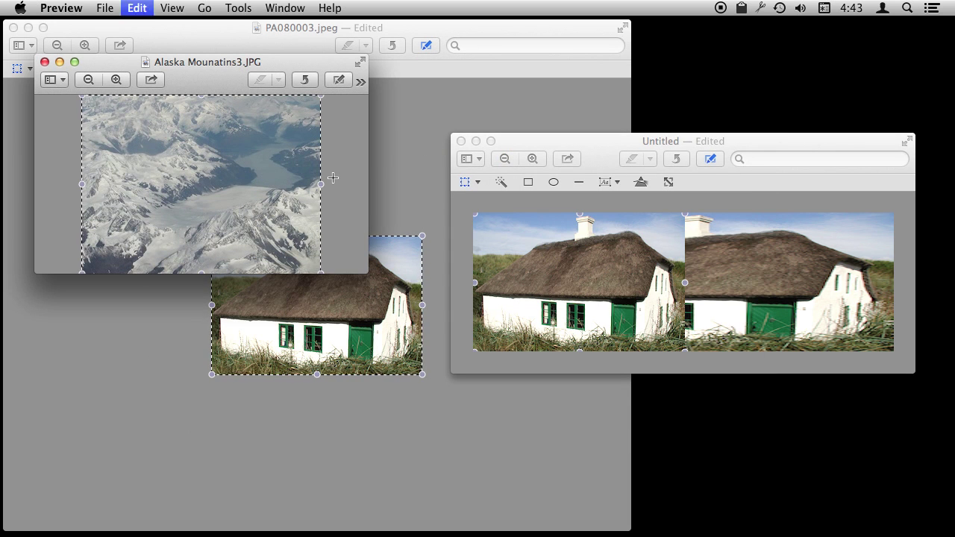
Paste the mountain photo into the untitled image, place it over the right half beside the cottage, and deselect it.
{"action": "left_click", "coordinate": [682, 224]}
{"action": "key", "text": "super+v"}
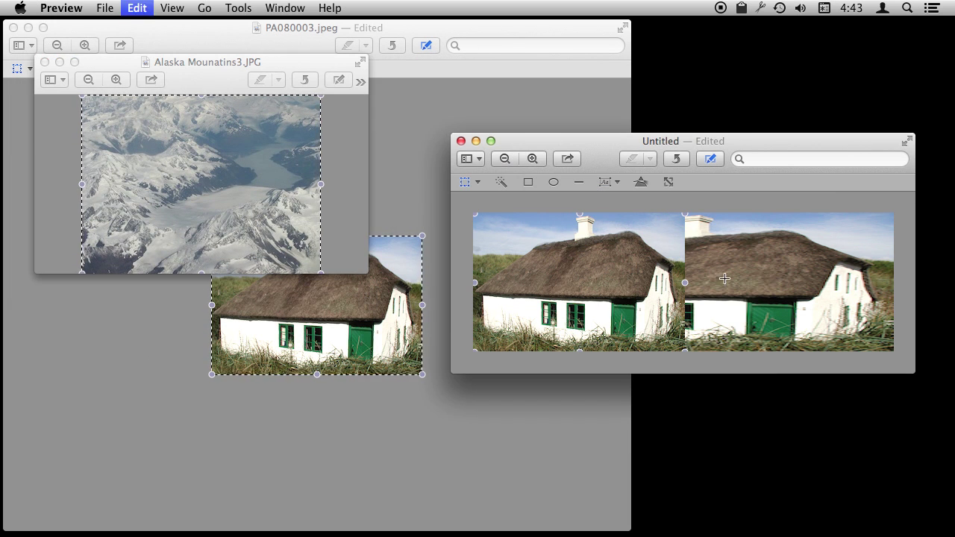
{"action": "left_click_drag", "start_coordinate": [638, 276], "coordinate": [736, 273]}
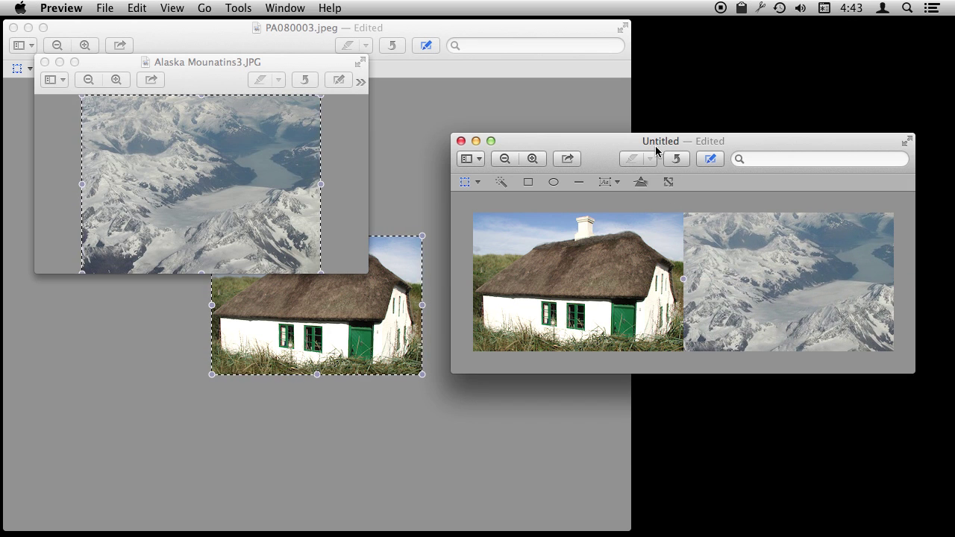
{"action": "left_click", "coordinate": [675, 204]}
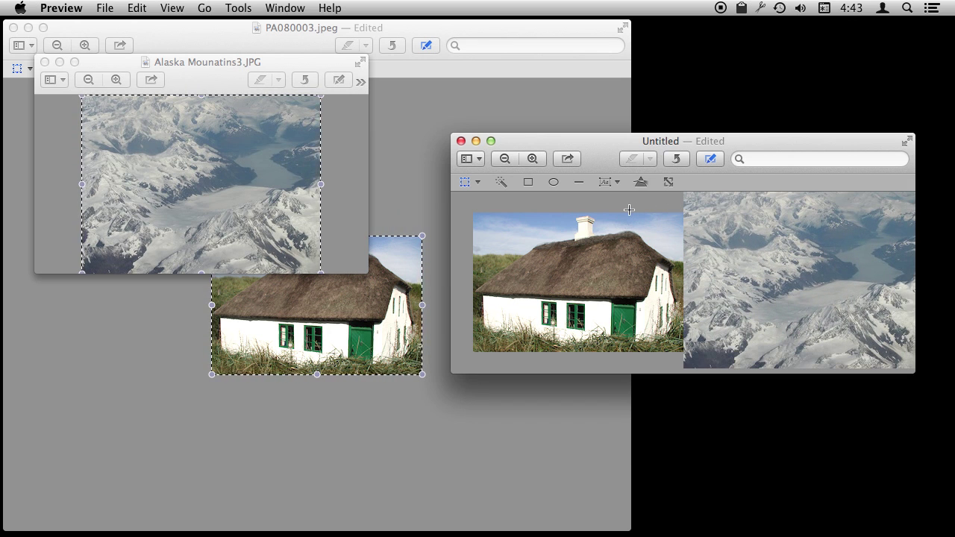